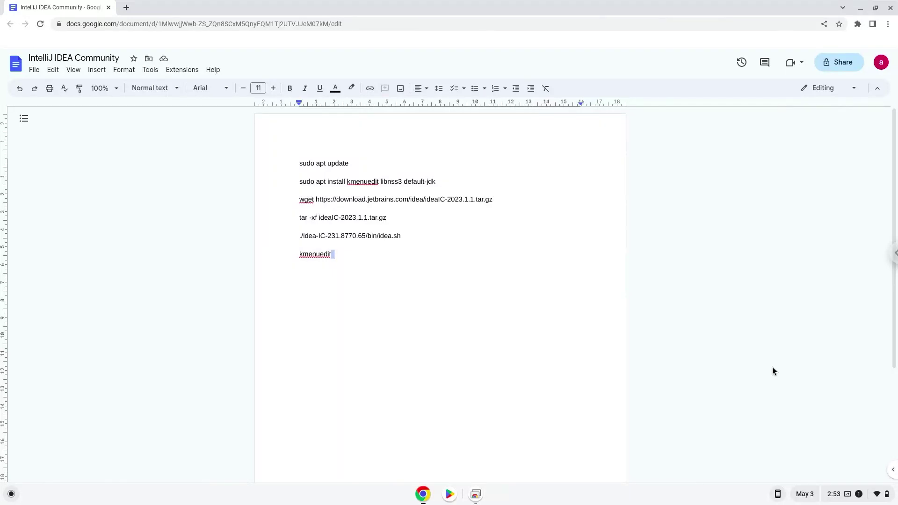
Open ChromeOS Settings from quick settings and go to Advanced > Developers
{"action": "left_click", "coordinate": [846, 494]}
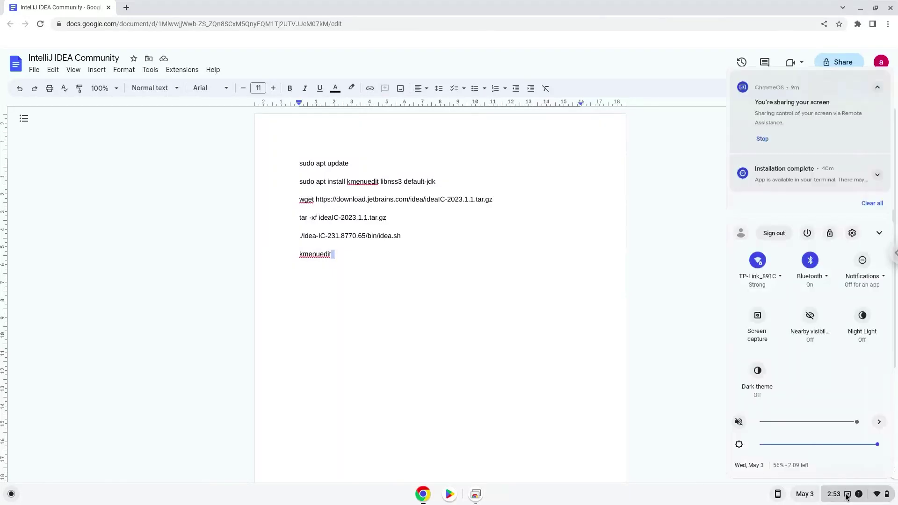
{"action": "left_click", "coordinate": [852, 234]}
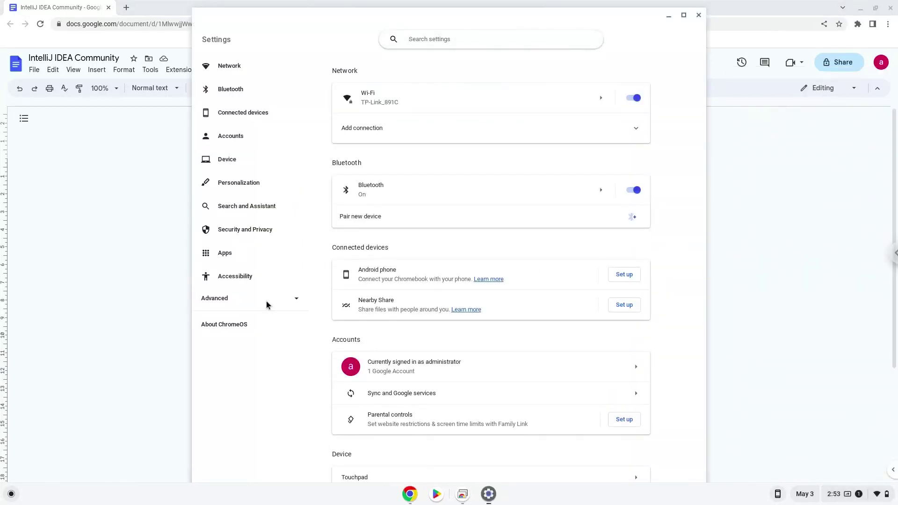
{"action": "left_click", "coordinate": [266, 301]}
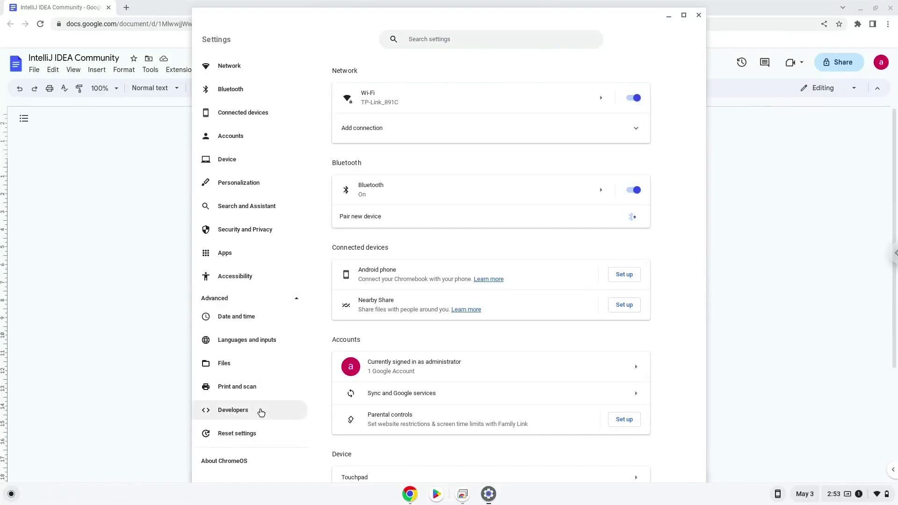
{"action": "left_click", "coordinate": [261, 412]}
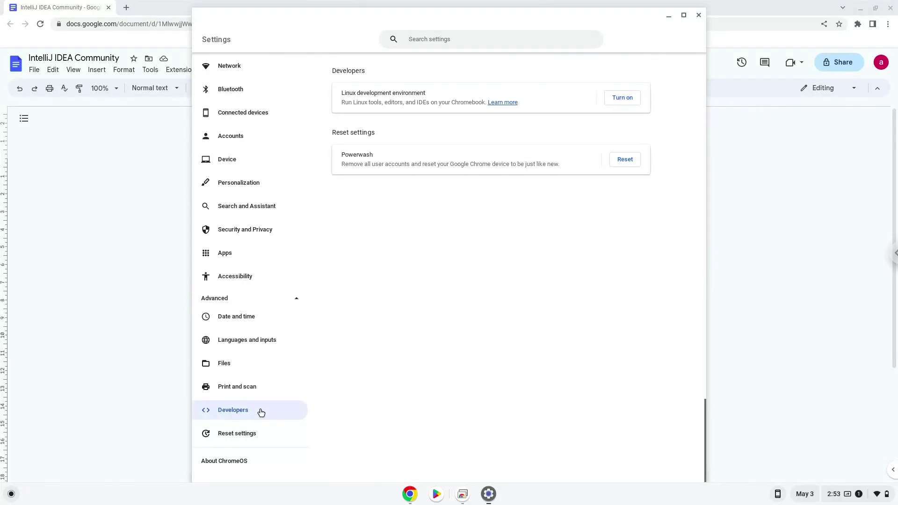
Turn on the Linux development environment and install it with the recommended disk size
{"action": "left_click", "coordinate": [621, 98]}
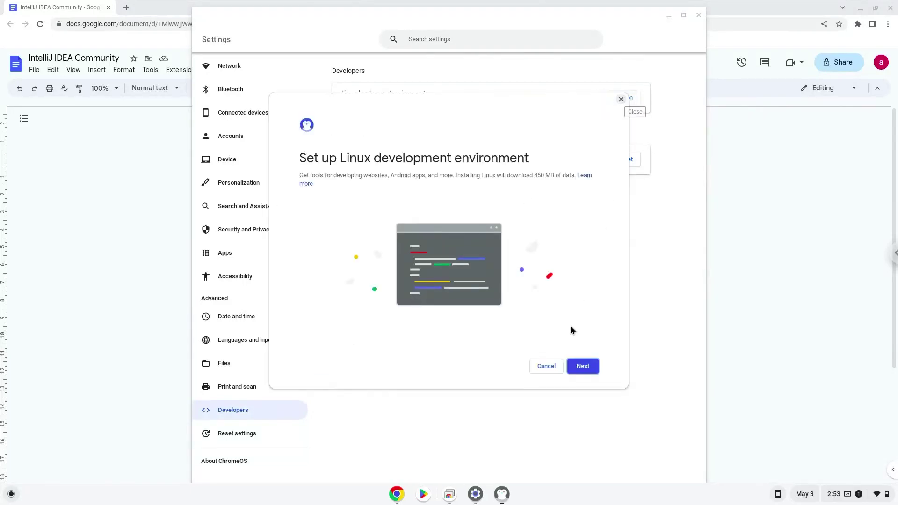
{"action": "left_click", "coordinate": [582, 366]}
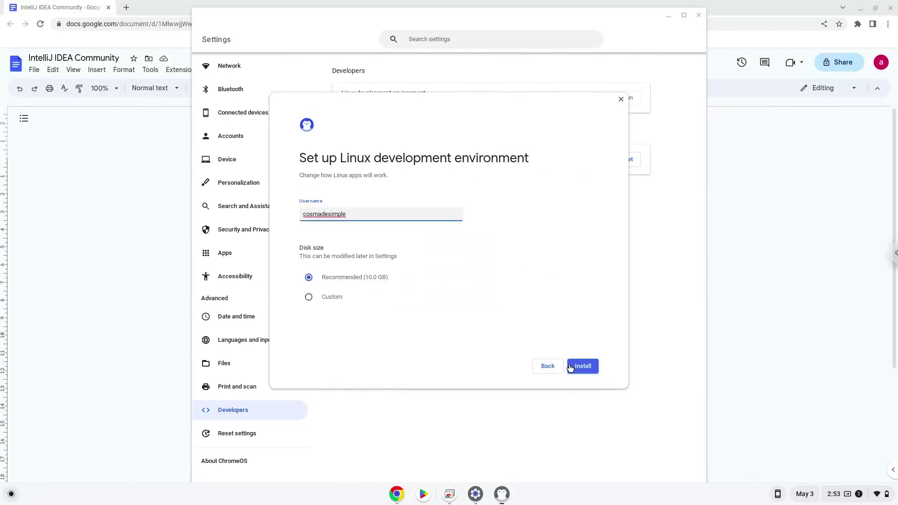
{"action": "left_click", "coordinate": [579, 366]}
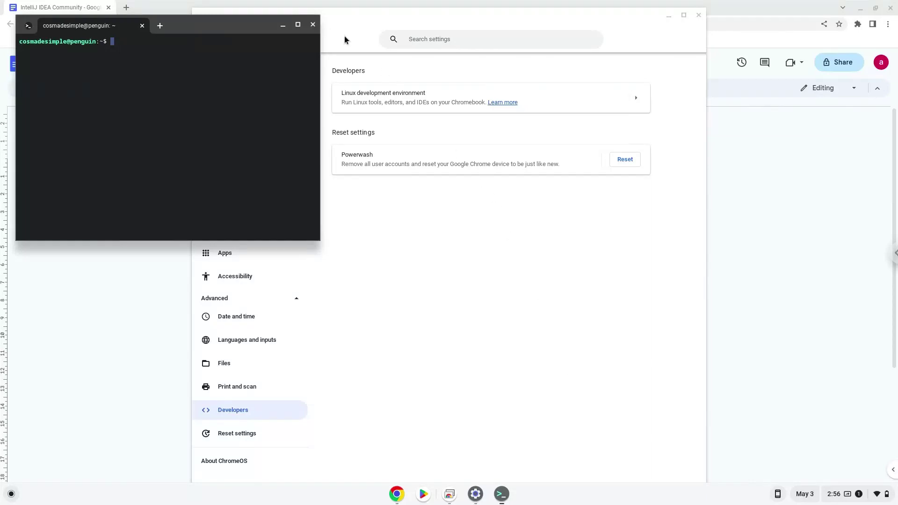
Close Terminal and Settings, then copy 'sudo apt update' from the notes document
{"action": "left_click", "coordinate": [312, 26]}
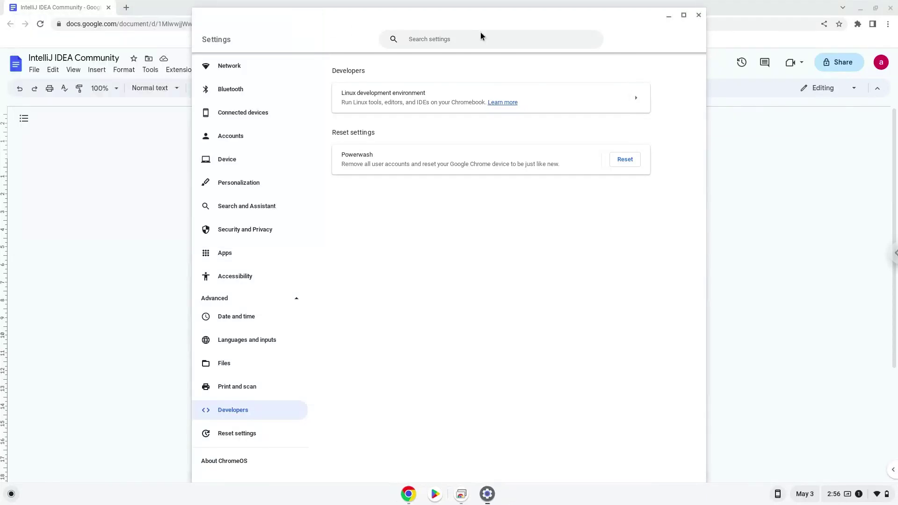
{"action": "left_click", "coordinate": [699, 16]}
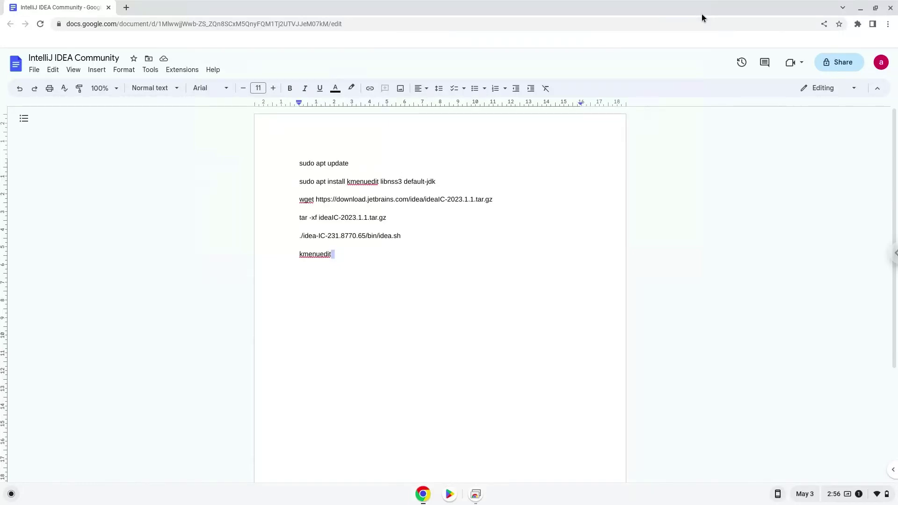
{"action": "triple_click", "coordinate": [337, 163]}
{"action": "right_click", "coordinate": [337, 163]}
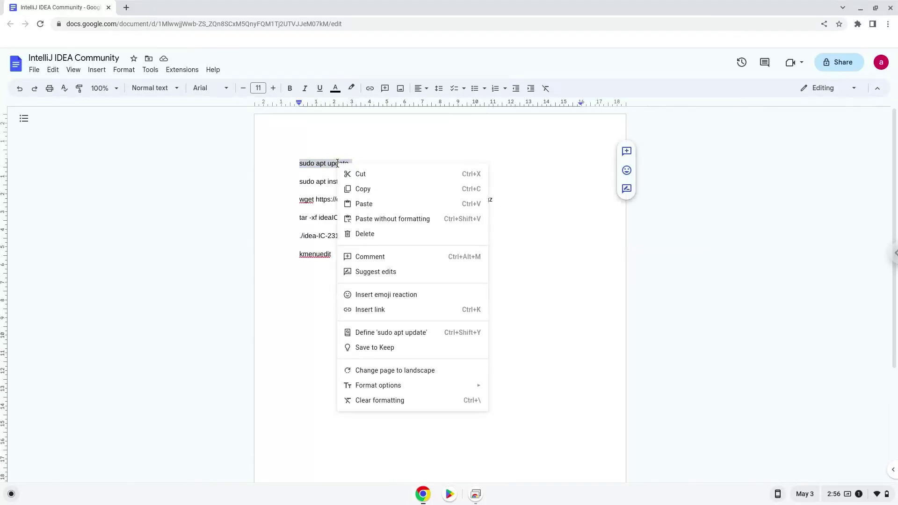
{"action": "left_click", "coordinate": [354, 190]}
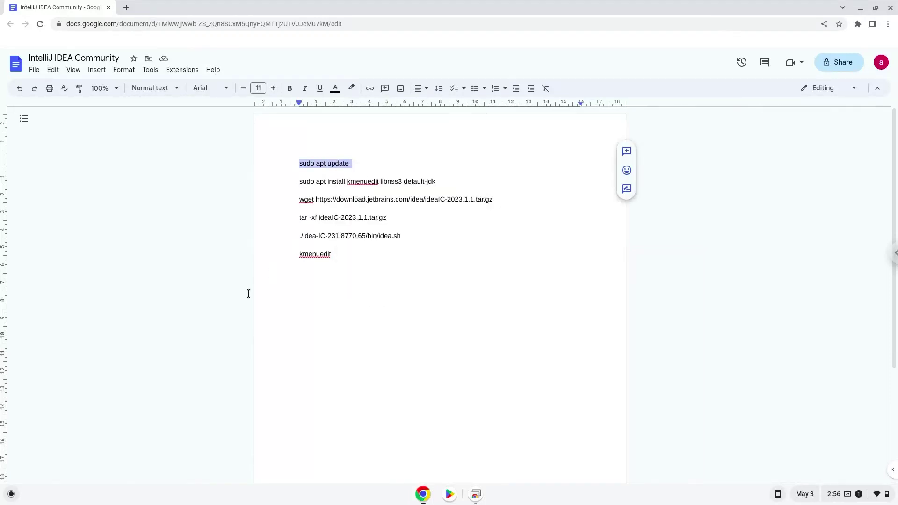
Launch Terminal from the app launcher and maximize its window
{"action": "left_click", "coordinate": [11, 493]}
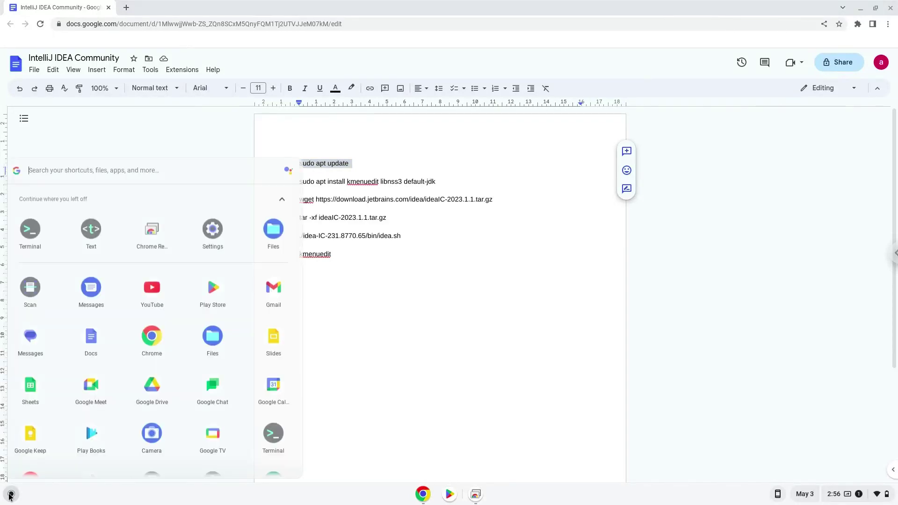
{"action": "left_click", "coordinate": [30, 225]}
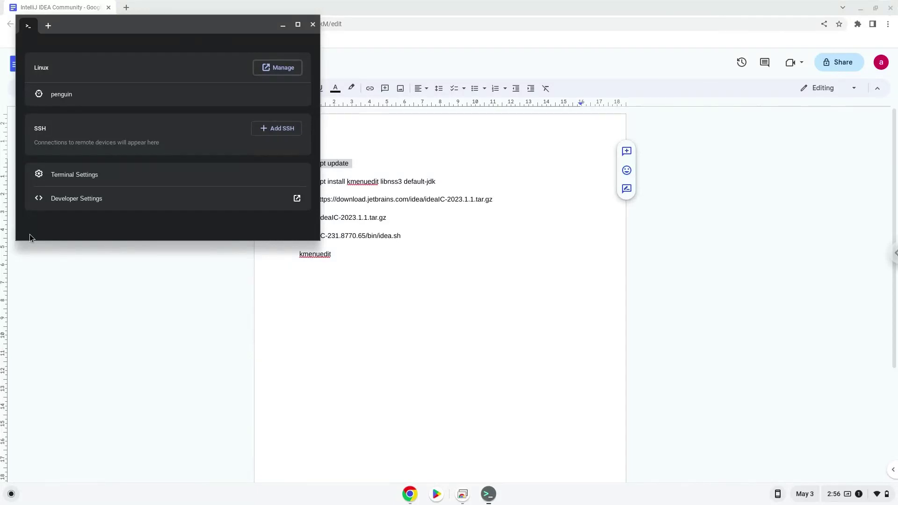
{"action": "double_click", "coordinate": [154, 26]}
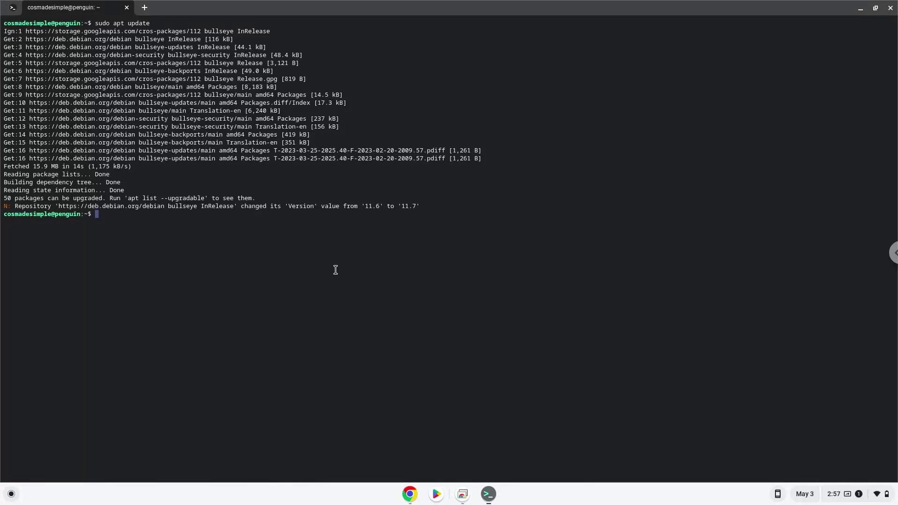
Copy 'sudo apt install kmenuedit libnss3 default-jdk' from the notes, run it in Terminal, and confirm
{"action": "left_click", "coordinate": [409, 494]}
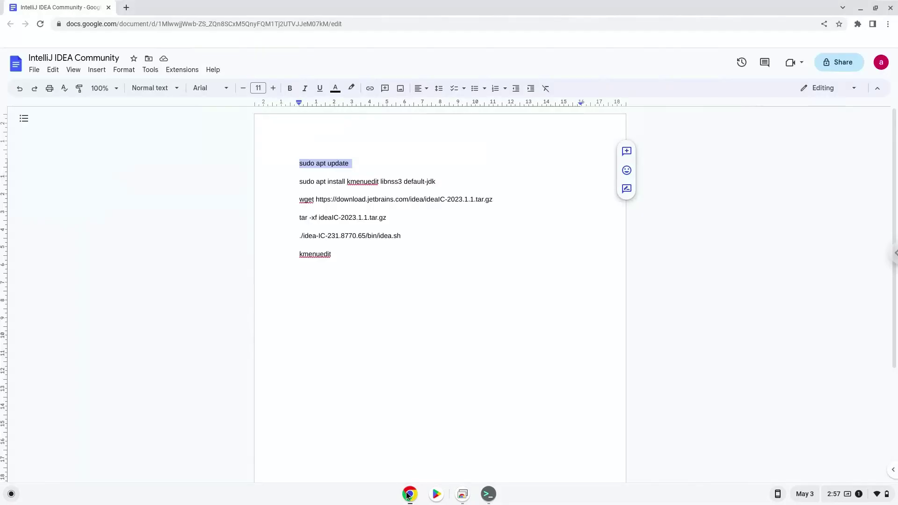
{"action": "triple_click", "coordinate": [387, 181]}
{"action": "right_click", "coordinate": [387, 182]}
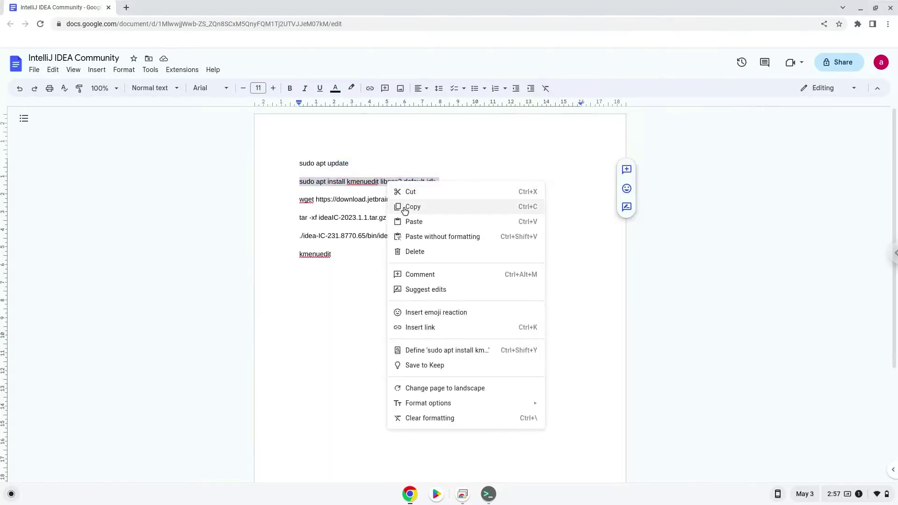
{"action": "left_click", "coordinate": [412, 206]}
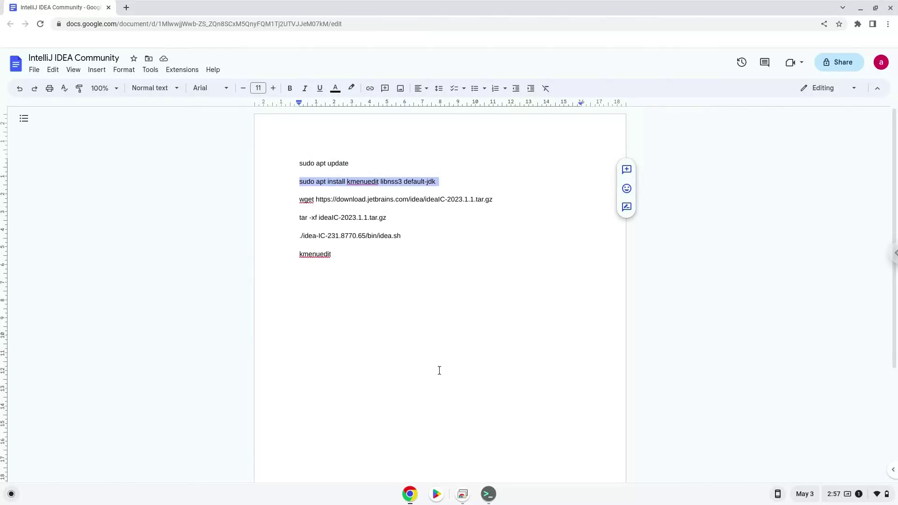
{"action": "left_click", "coordinate": [488, 494]}
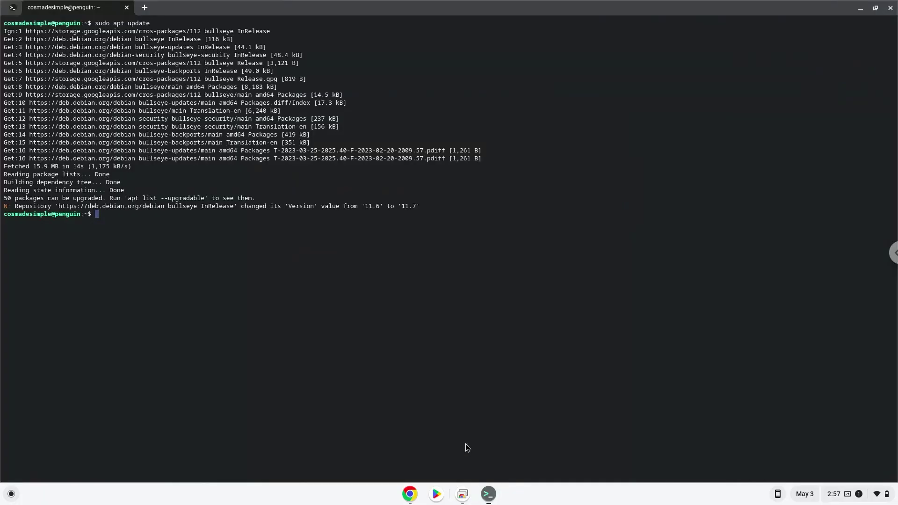
{"action": "key", "text": "ctrl+shift+v"}
{"action": "key", "text": "Return"}
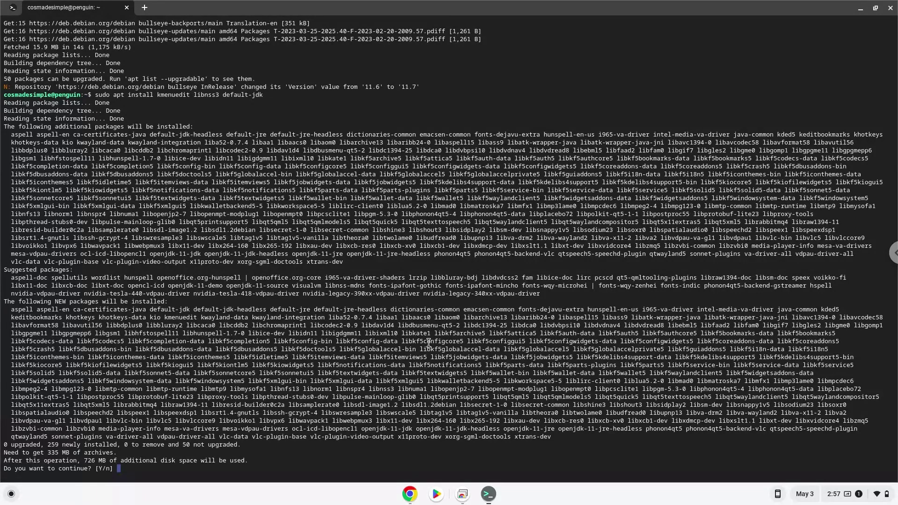
{"action": "key", "text": "Return"}
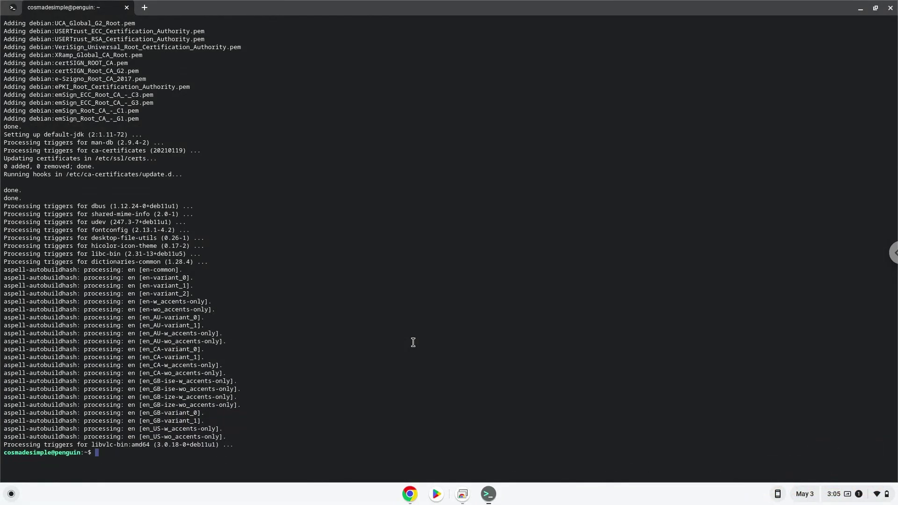
Copy the wget line from the notes and run it to download ideaIC-2023.1.1.tar.gz
{"action": "left_click", "coordinate": [409, 494]}
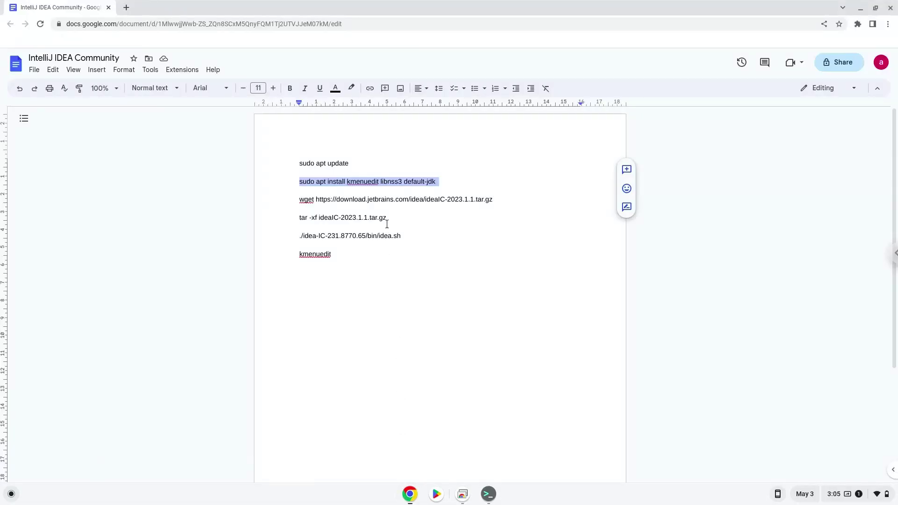
{"action": "triple_click", "coordinate": [386, 200]}
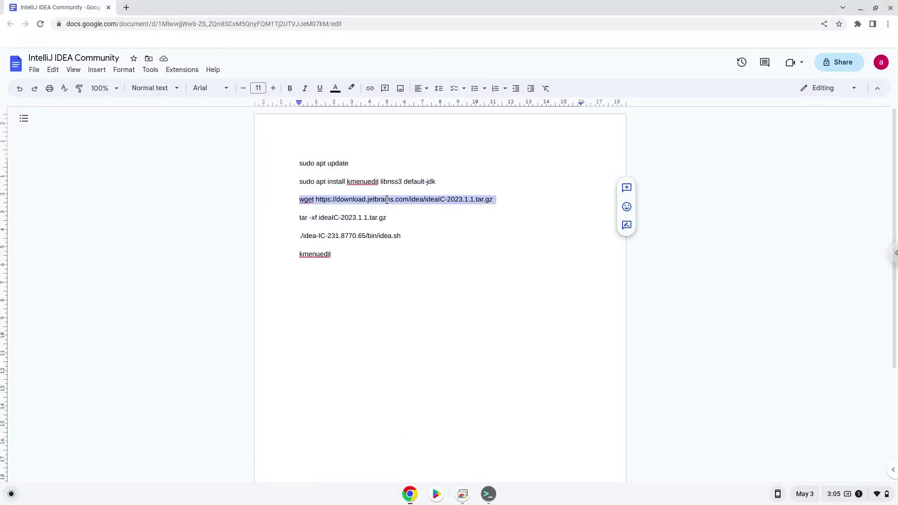
{"action": "right_click", "coordinate": [386, 200]}
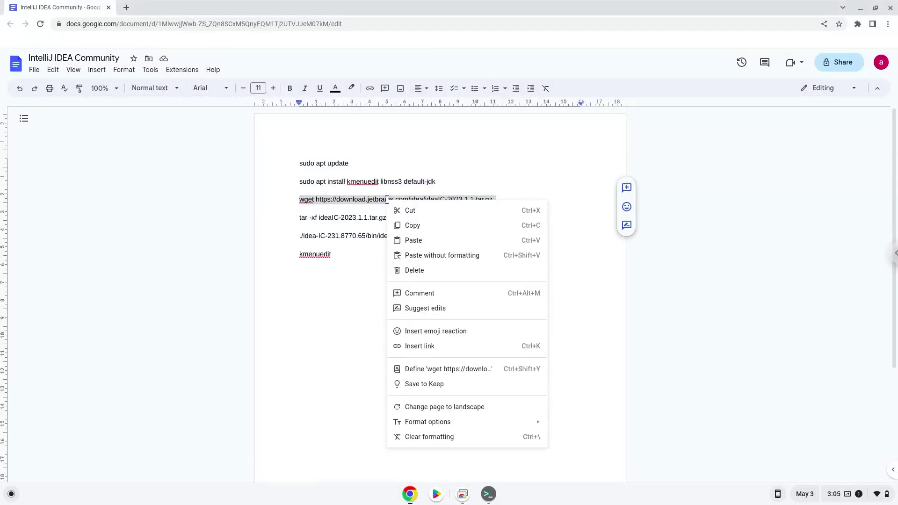
{"action": "left_click", "coordinate": [413, 225]}
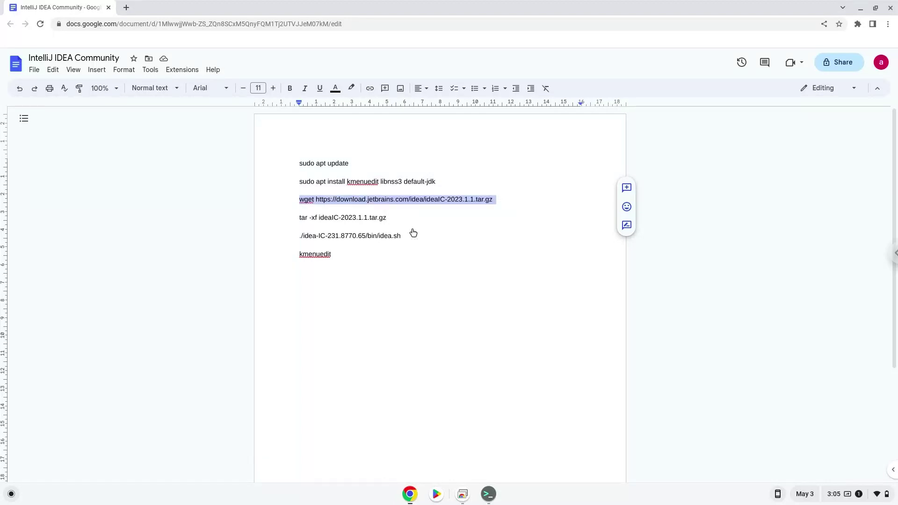
{"action": "left_click", "coordinate": [489, 495]}
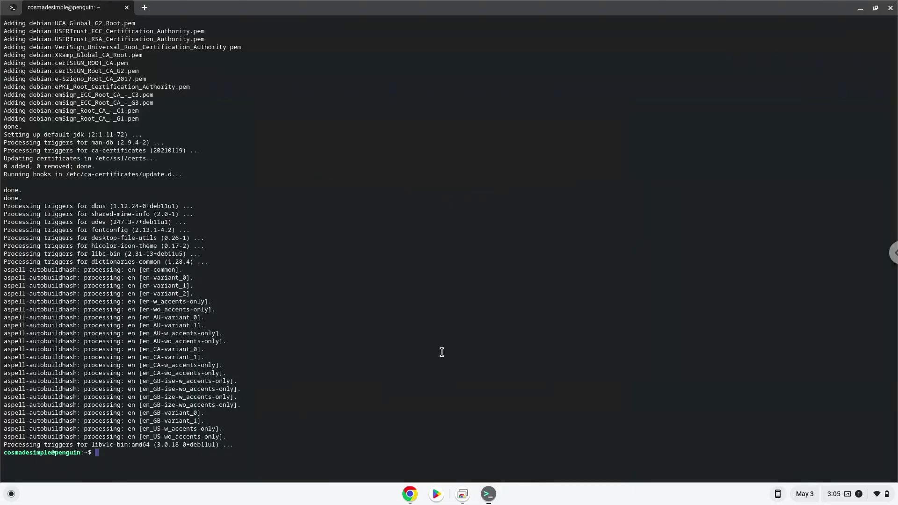
{"action": "key", "text": "ctrl+shift+v"}
{"action": "key", "text": "Return"}
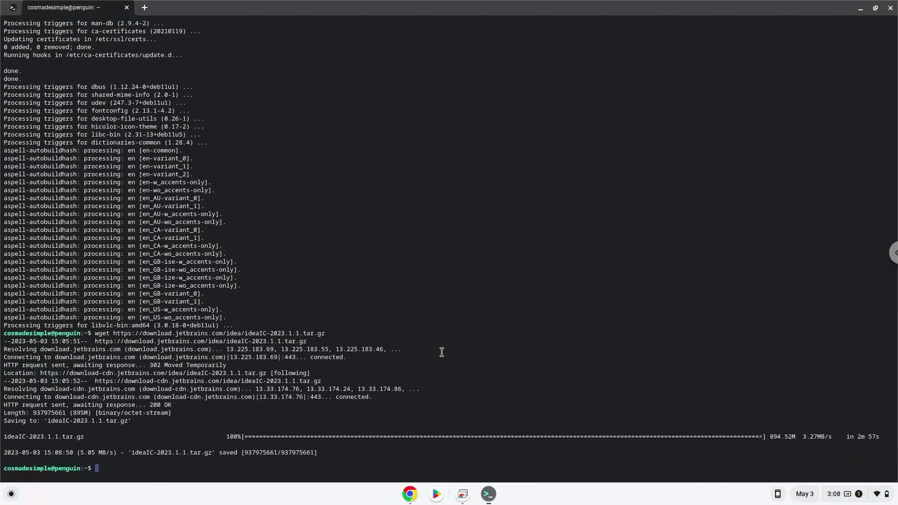
Copy the tar line from the notes and run it to extract ideaIC-2023.1.1.tar.gz
{"action": "left_click", "coordinate": [409, 495]}
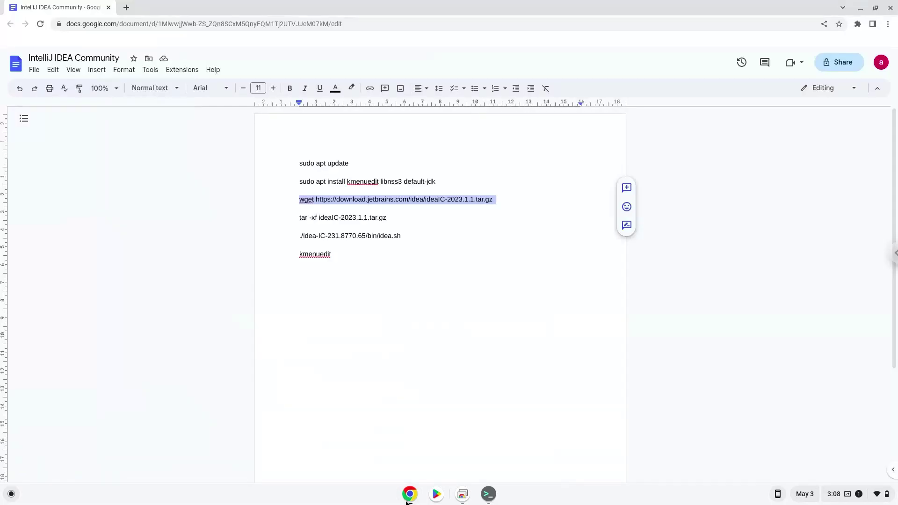
{"action": "triple_click", "coordinate": [365, 218]}
{"action": "right_click", "coordinate": [364, 218]}
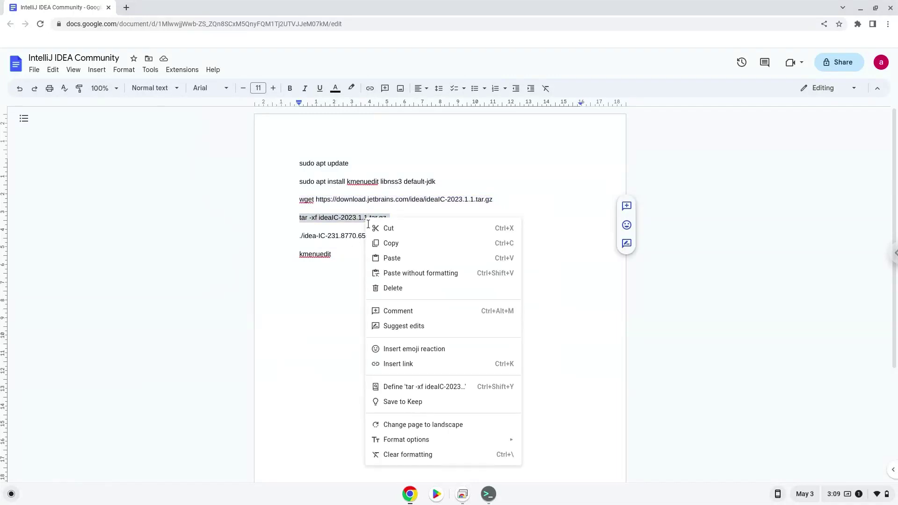
{"action": "left_click", "coordinate": [389, 245]}
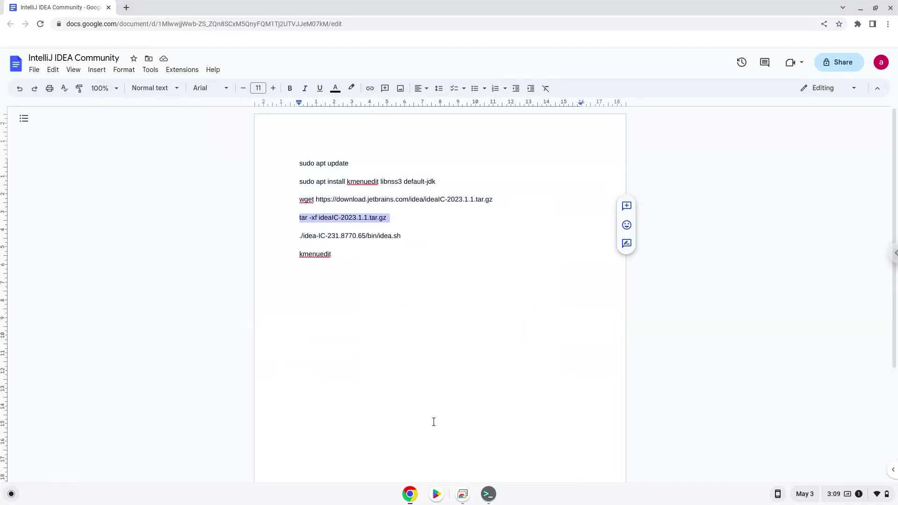
{"action": "left_click", "coordinate": [488, 494]}
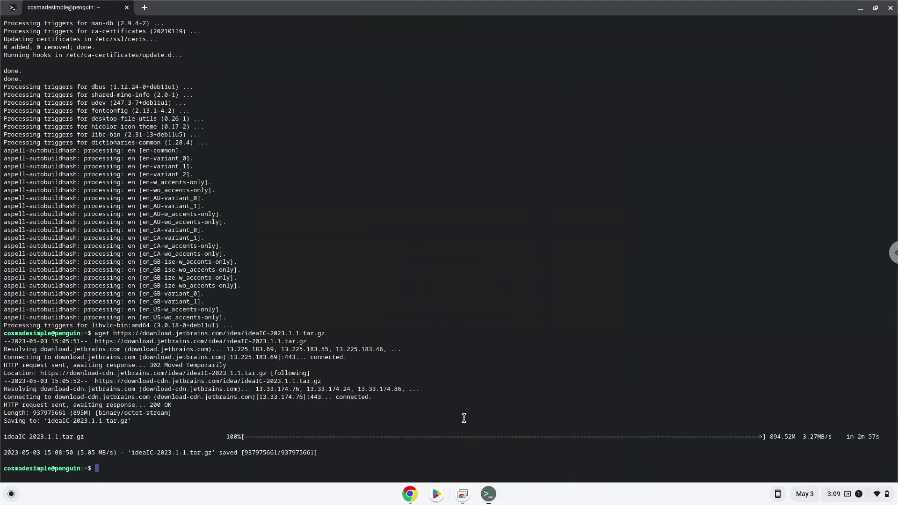
{"action": "key", "text": "ctrl+shift+v"}
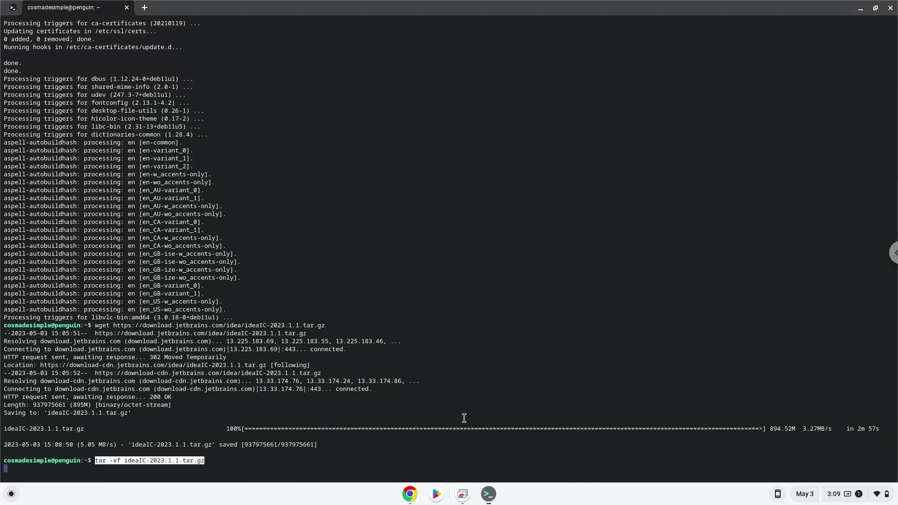
{"action": "key", "text": "Return"}
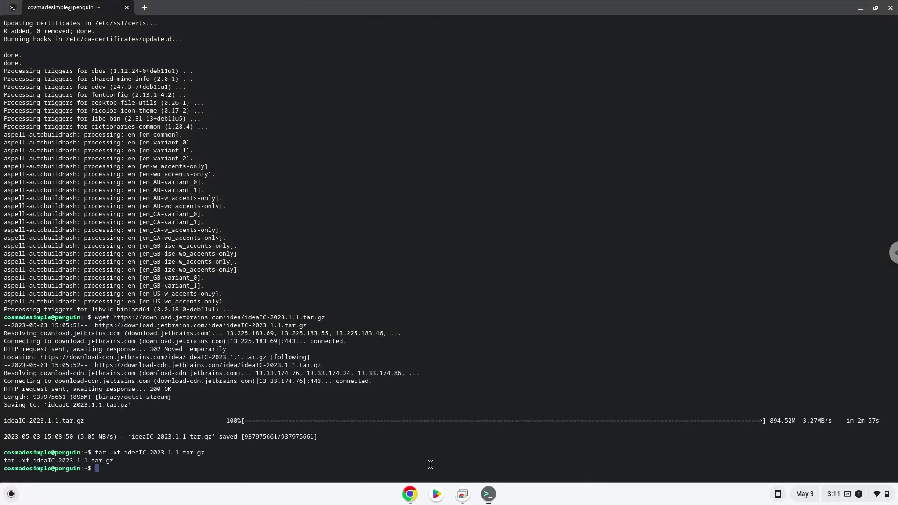
Copy the './idea-IC-231.8770.65/bin/idea.sh' launch line from the Google Docs notes
{"action": "left_click", "coordinate": [410, 495]}
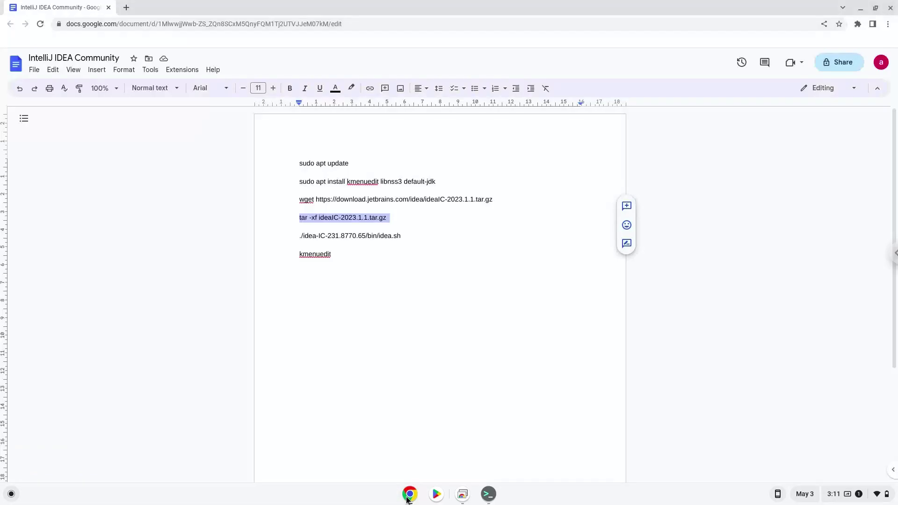
{"action": "triple_click", "coordinate": [335, 235]}
{"action": "right_click", "coordinate": [335, 236]}
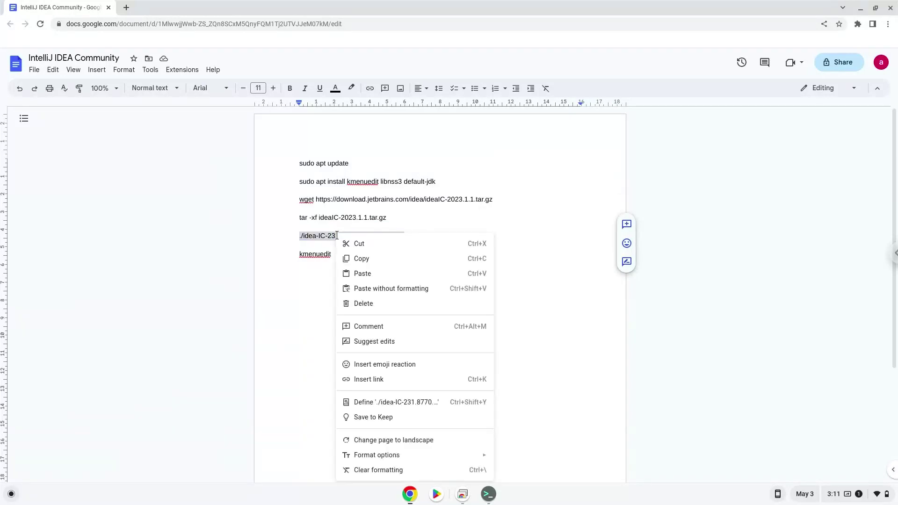
{"action": "left_click", "coordinate": [360, 260]}
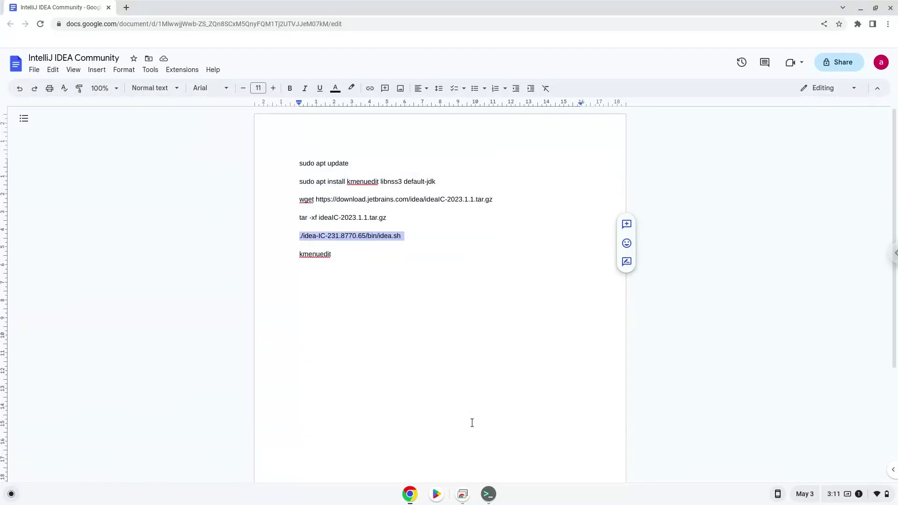
Paste and run ./idea-IC-231.8770.65/bin/idea.sh in Terminal to start IntelliJ IDEA
{"action": "left_click", "coordinate": [488, 494]}
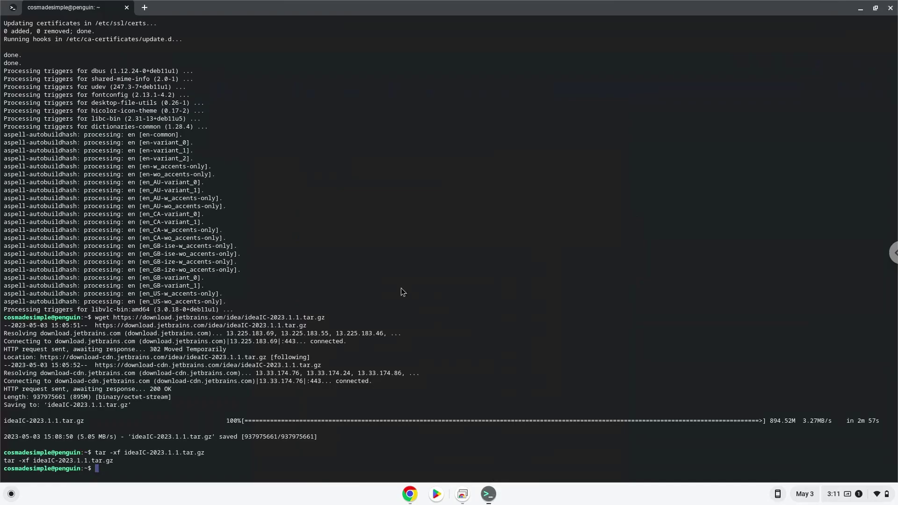
{"action": "key", "text": "ctrl+shift+v"}
{"action": "key", "text": "Return"}
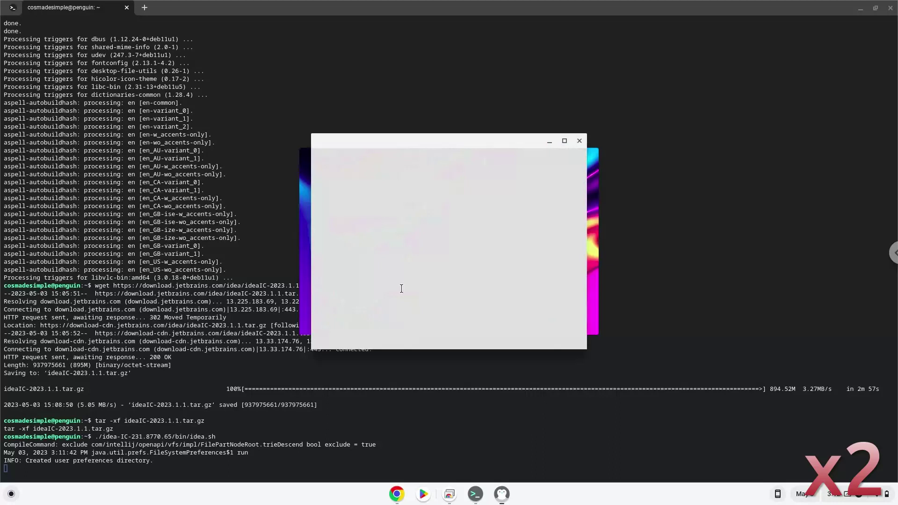
Accept the Community Edition terms, send anonymous statistics, and close the Welcome window
{"action": "left_click", "coordinate": [361, 320]}
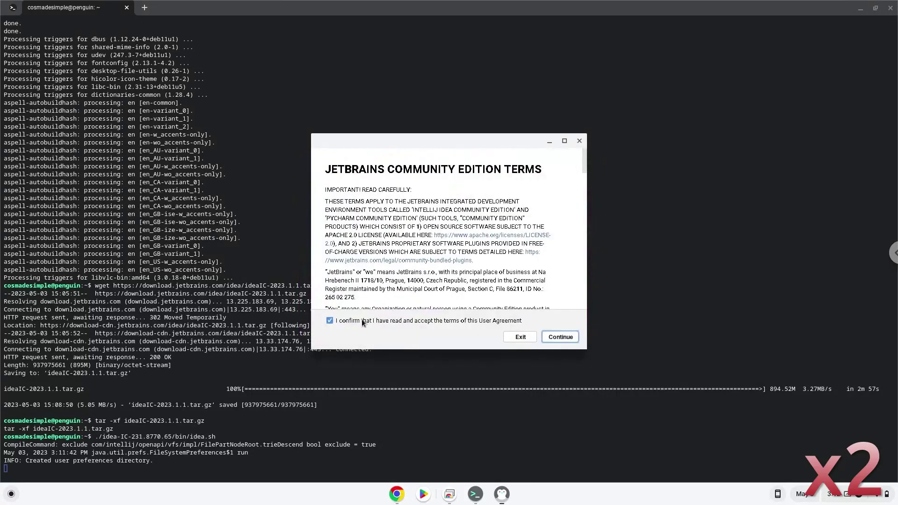
{"action": "left_click", "coordinate": [554, 339]}
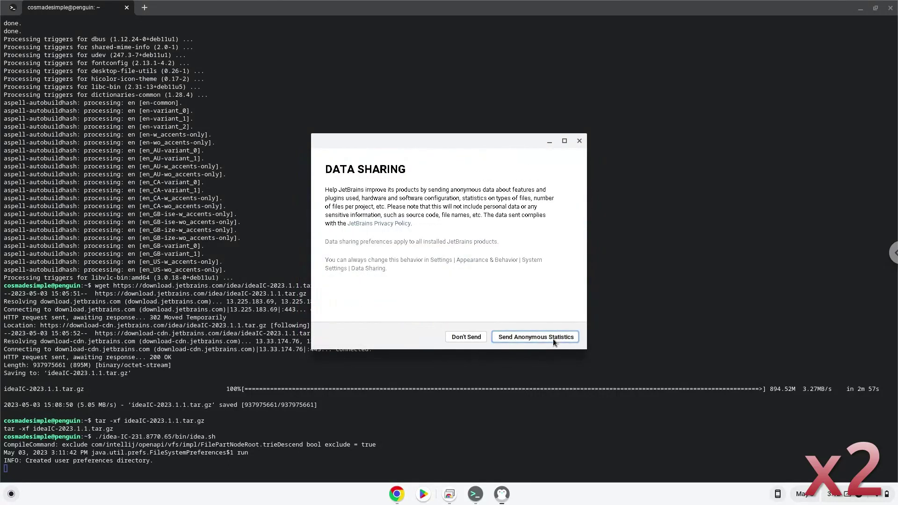
{"action": "left_click", "coordinate": [553, 339]}
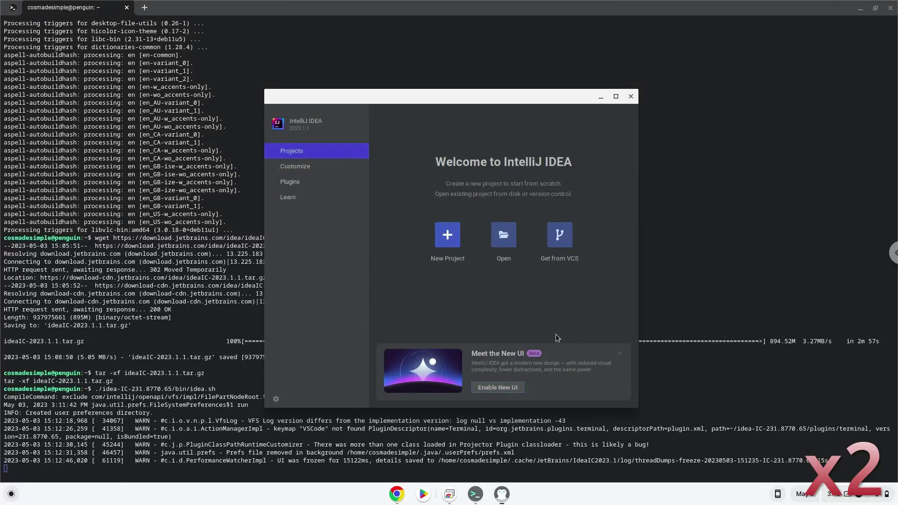
{"action": "left_click", "coordinate": [631, 98]}
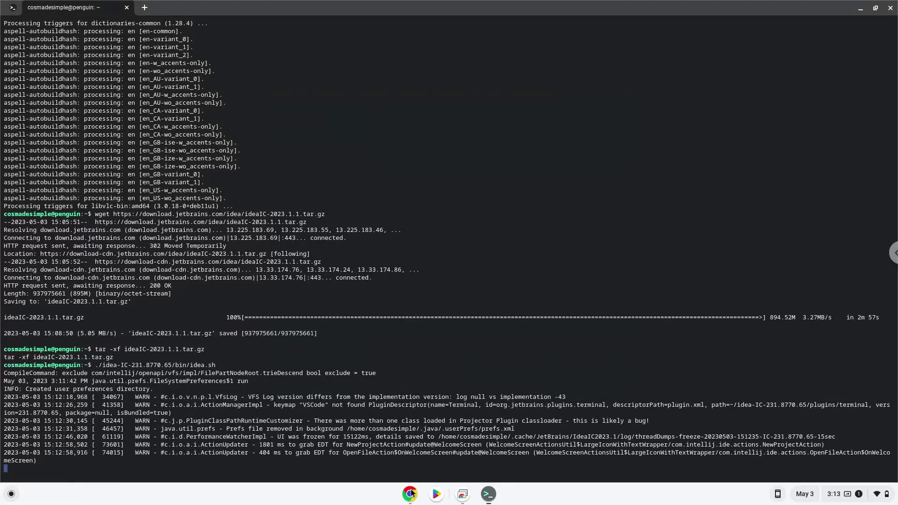
Copy the word 'kmenuedit' from the last line of the Google Docs notes
{"action": "left_click", "coordinate": [412, 495]}
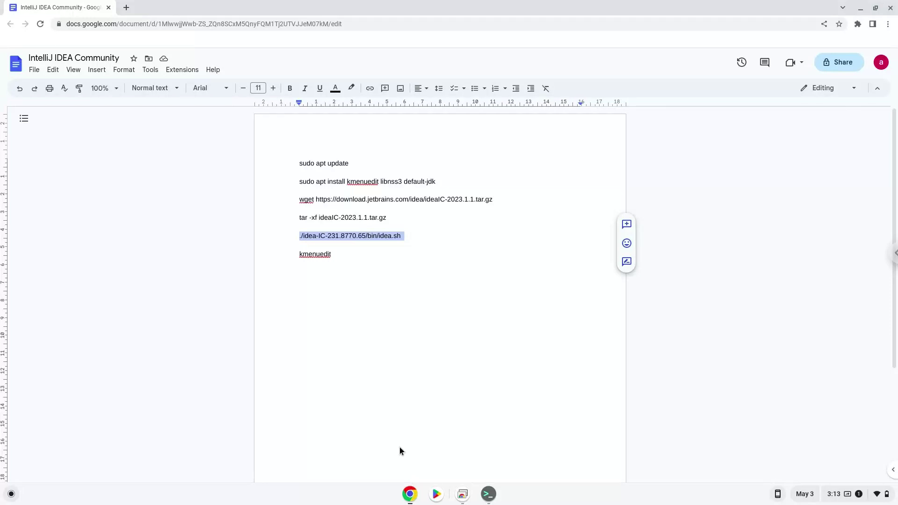
{"action": "double_click", "coordinate": [323, 256]}
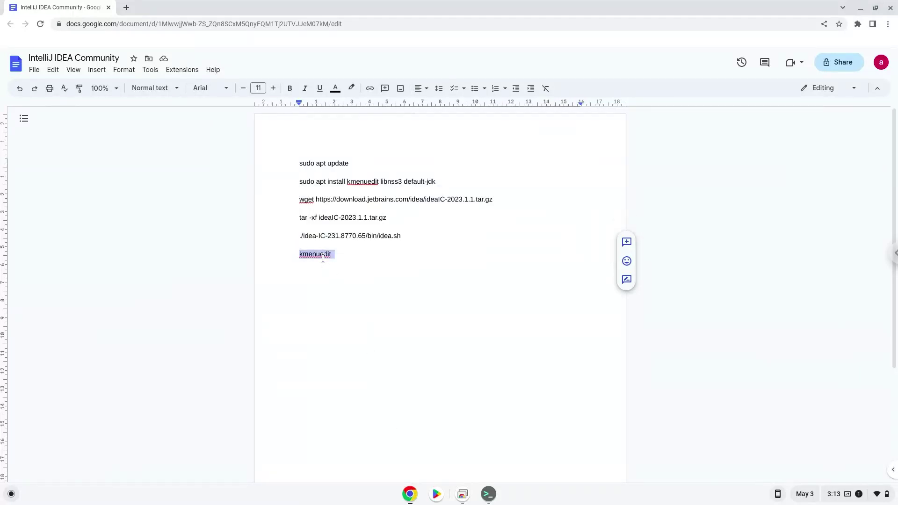
{"action": "right_click", "coordinate": [323, 258]}
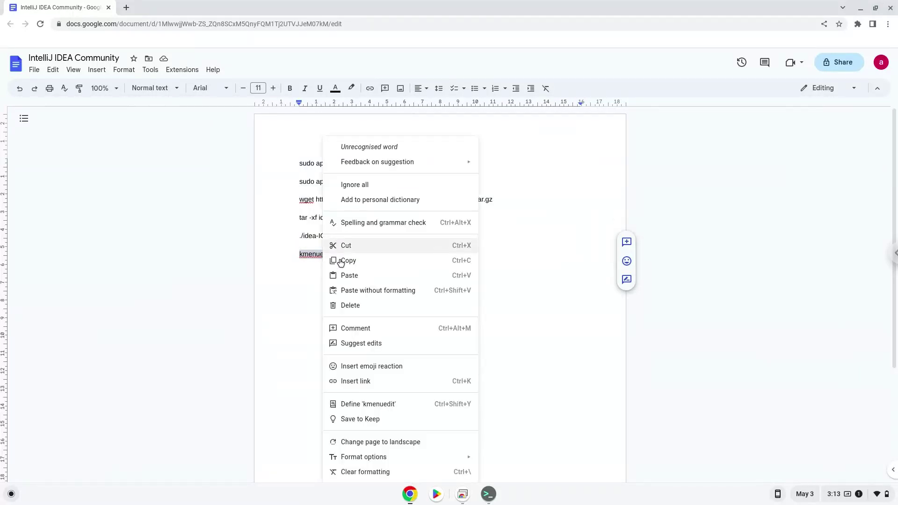
{"action": "left_click", "coordinate": [347, 260]}
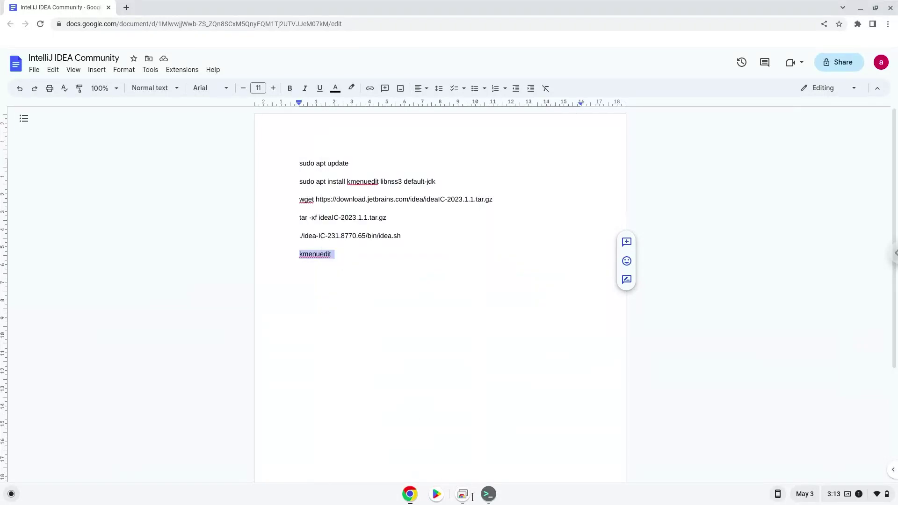
Back in the Linux terminal, run the kmenuedit command to open the KDE menu editor
{"action": "left_click", "coordinate": [487, 494]}
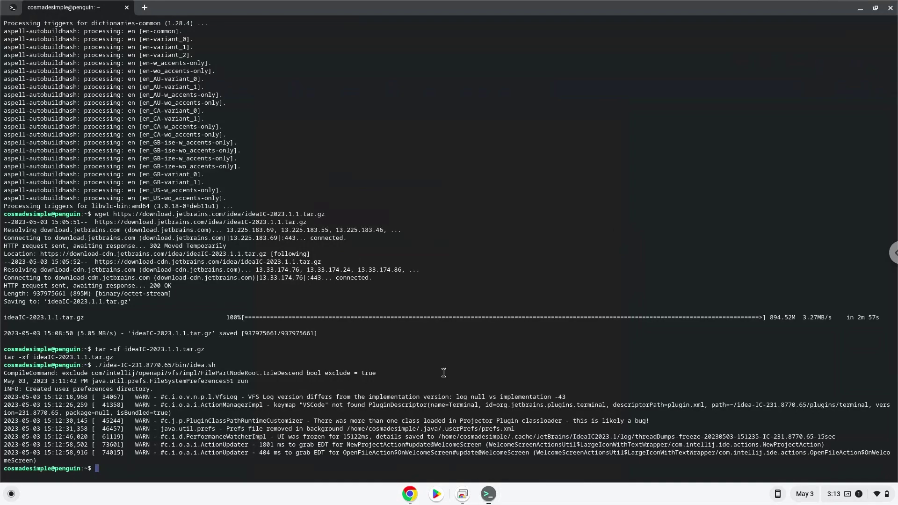
{"action": "key", "text": "ctrl+shift+v"}
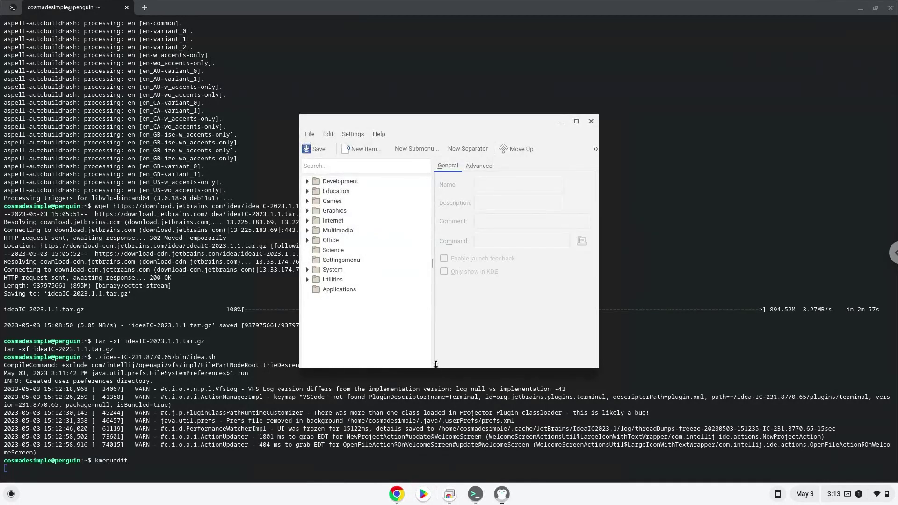
Add a new menu item named Intelij under the Development category
{"action": "left_click", "coordinate": [358, 182]}
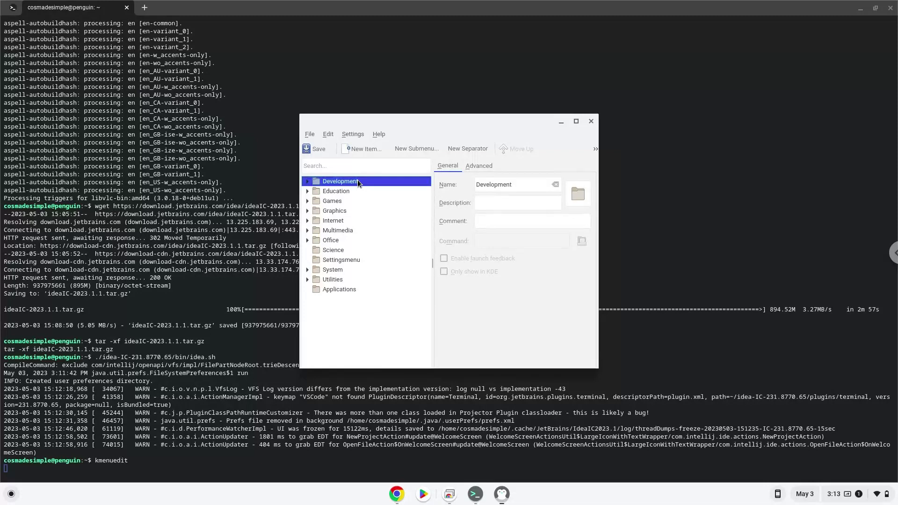
{"action": "left_click", "coordinate": [363, 150]}
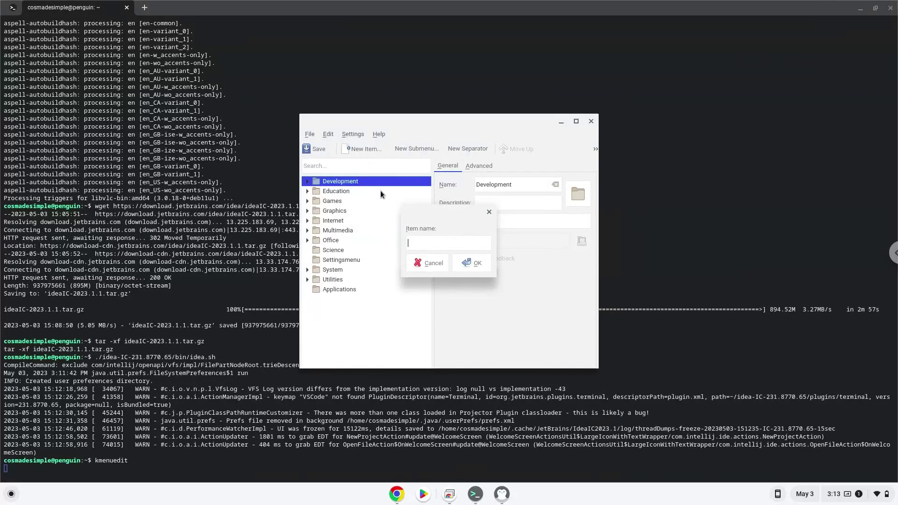
{"action": "type", "text": "Intelli"}
{"action": "type", "text": "j"}
{"action": "left_click", "coordinate": [463, 265]}
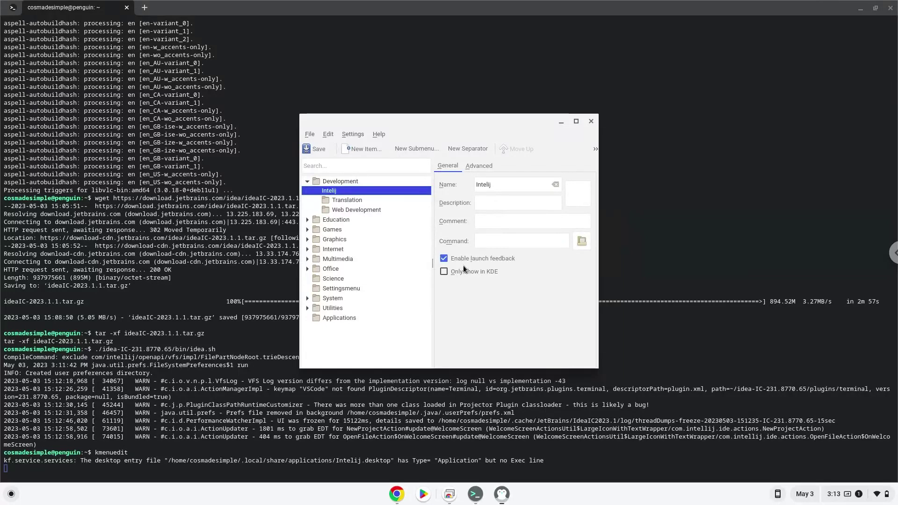
Set the Intelij command to idea-IC-231.8770.65/bin/idea.sh, then save and close KMenuEdit
{"action": "left_click", "coordinate": [581, 241]}
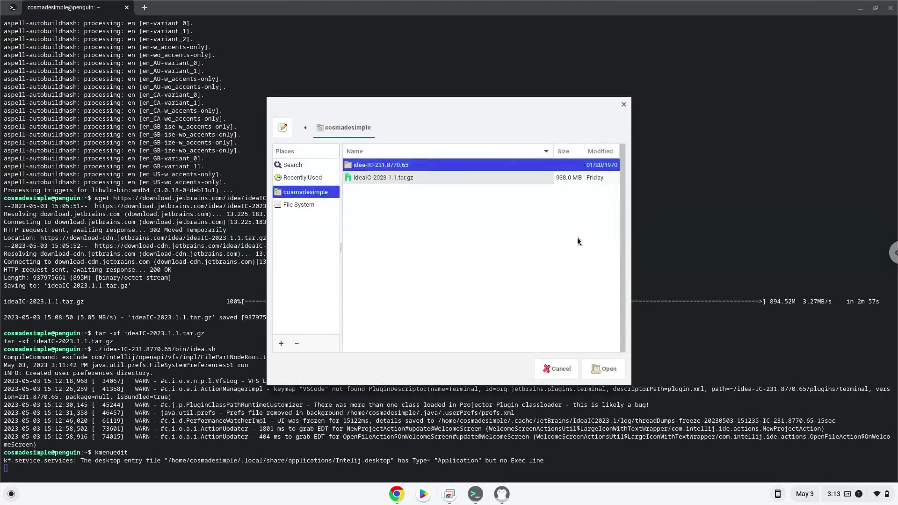
{"action": "double_click", "coordinate": [403, 166]}
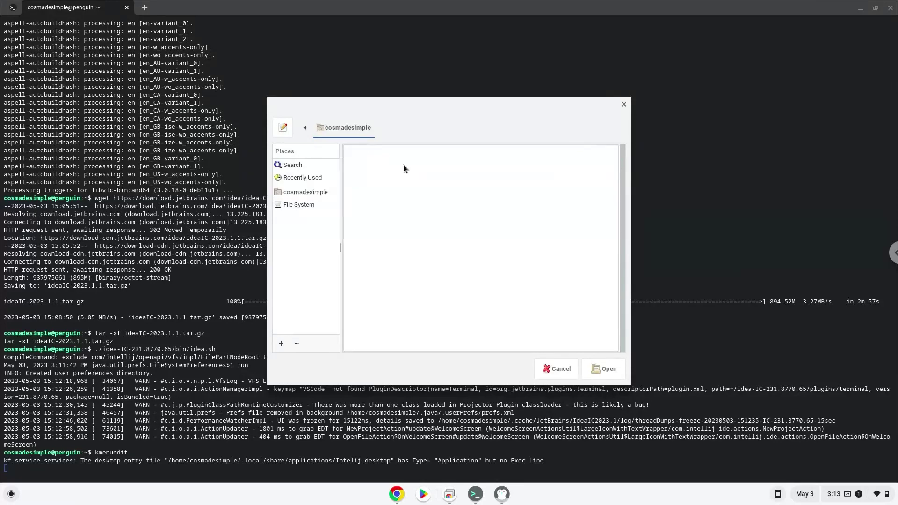
{"action": "double_click", "coordinate": [404, 166]}
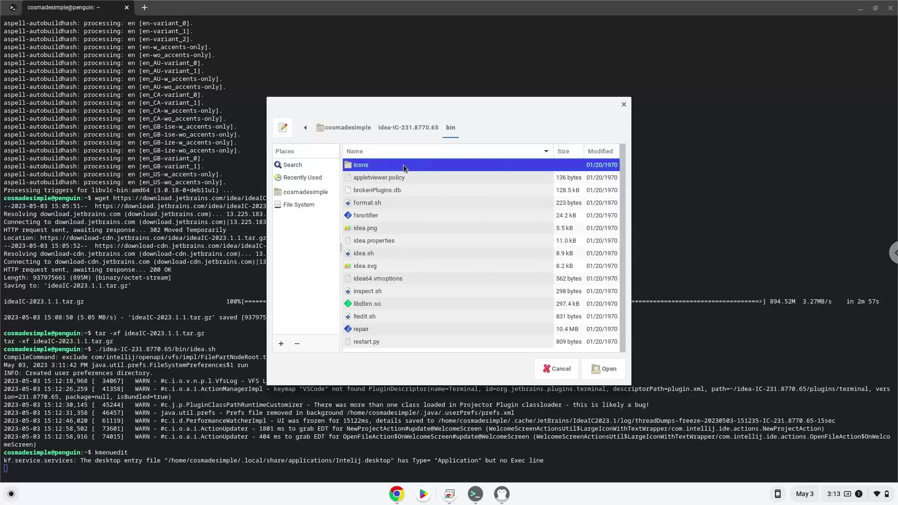
{"action": "double_click", "coordinate": [393, 252]}
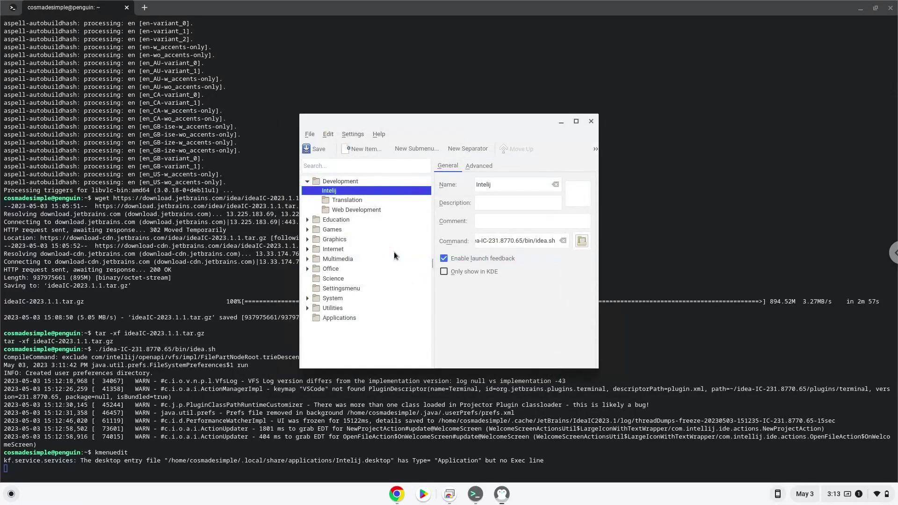
{"action": "left_click", "coordinate": [319, 152]}
{"action": "left_click", "coordinate": [590, 122]}
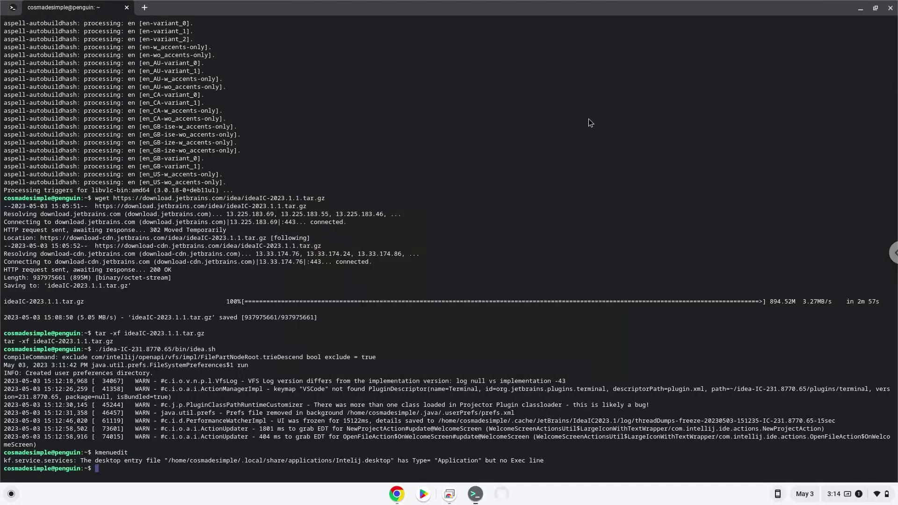
Close the Linux terminal, keeping the Remote Assistance session and confirming Leave
{"action": "left_click", "coordinate": [890, 9]}
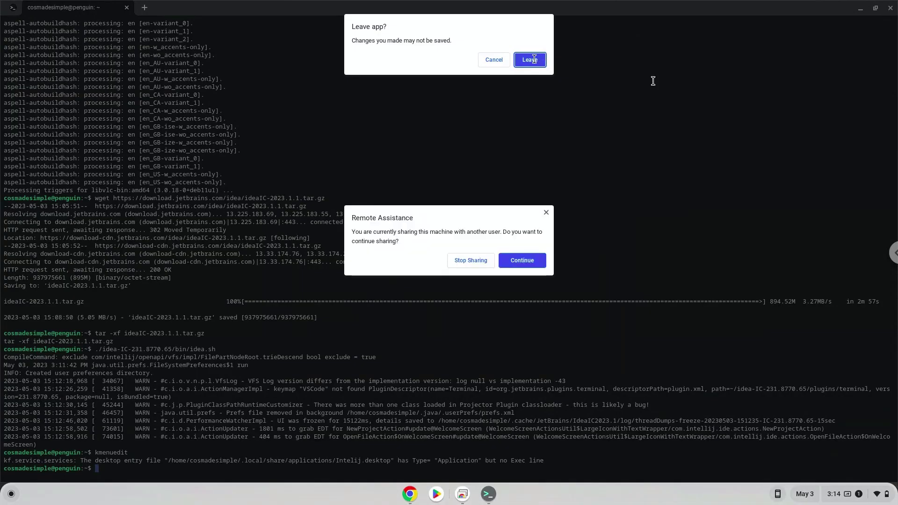
{"action": "left_click", "coordinate": [522, 260]}
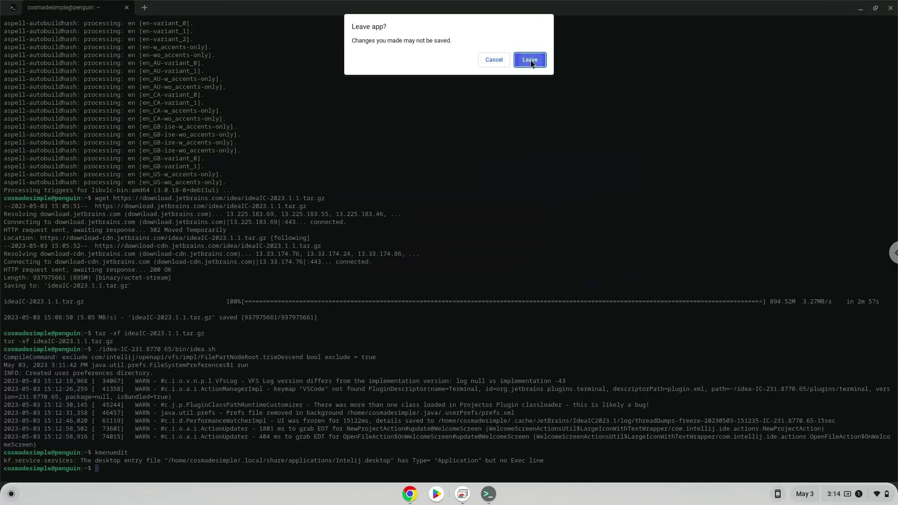
{"action": "left_click", "coordinate": [531, 60]}
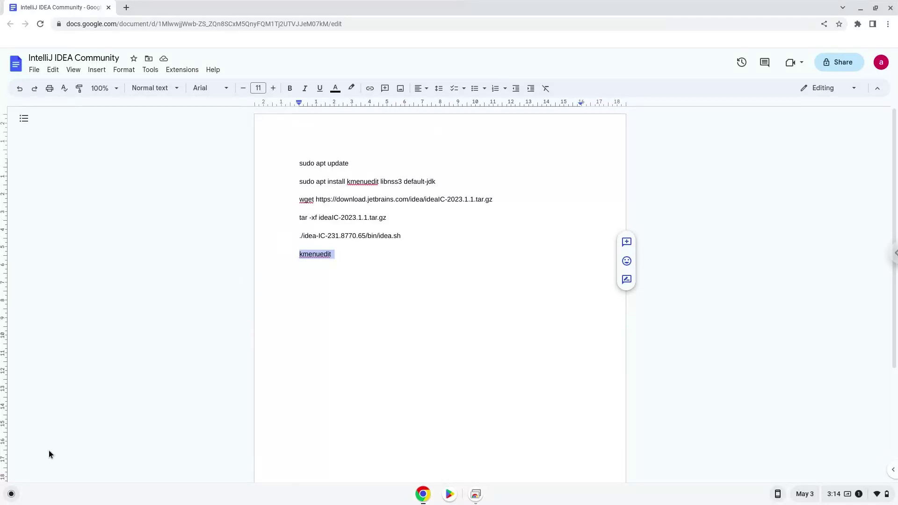
Launch Intelij from the app launcher and minimize the Chrome window to show the desktop
{"action": "left_click", "coordinate": [11, 496]}
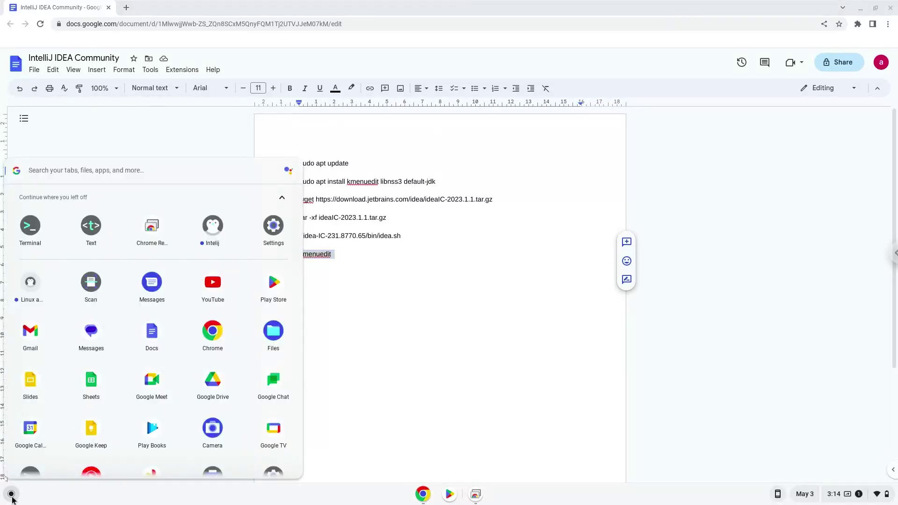
{"action": "left_click", "coordinate": [212, 228]}
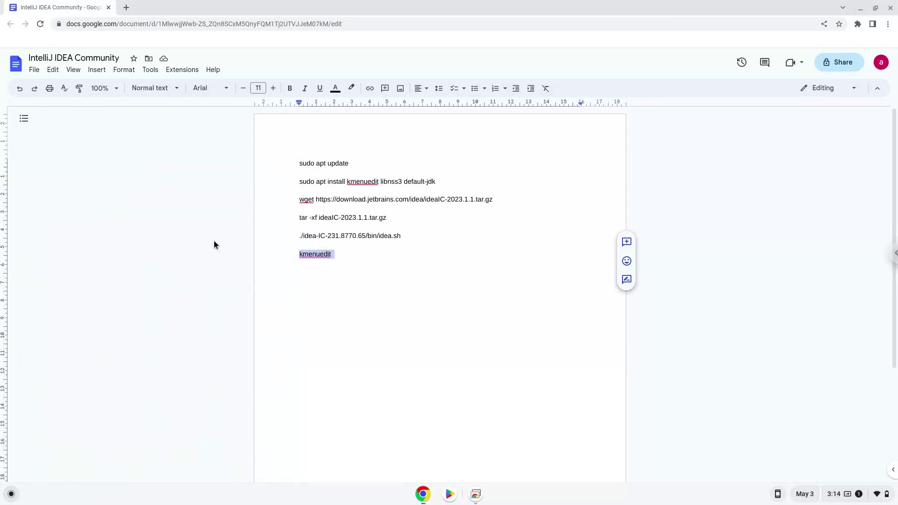
{"action": "left_click", "coordinate": [860, 8]}
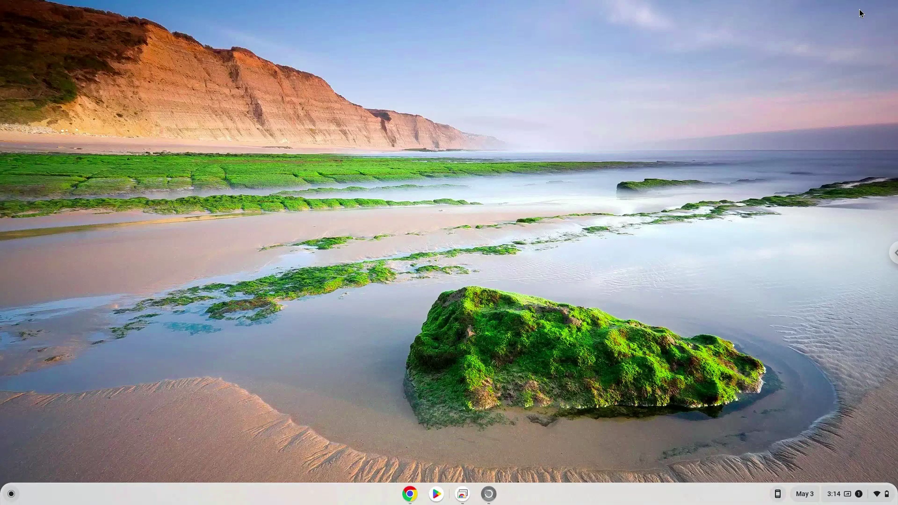